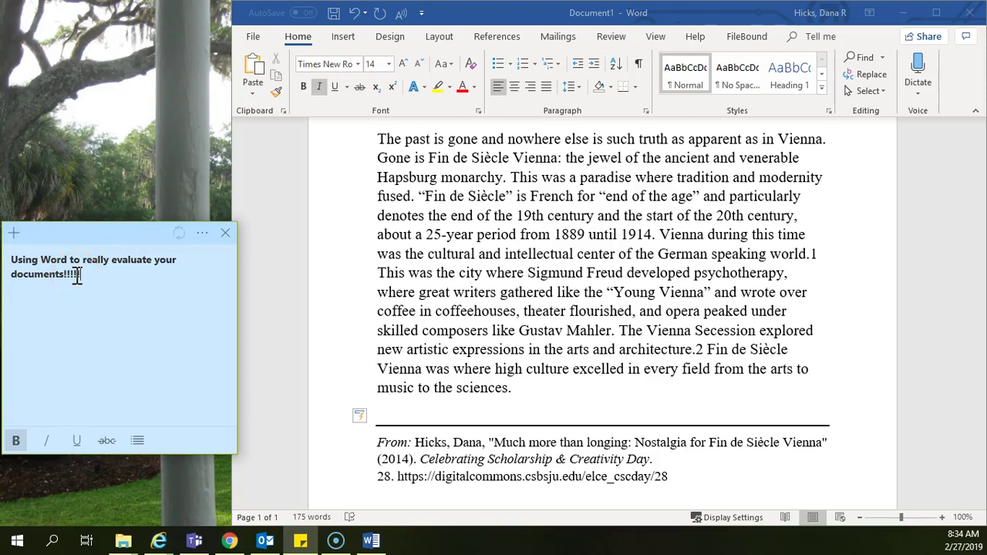
# Add a bold note line: 'We'll use this excerpt from a paper I wrote in college!'
pyautogui.press('Return')
pyautogui.press('Return')
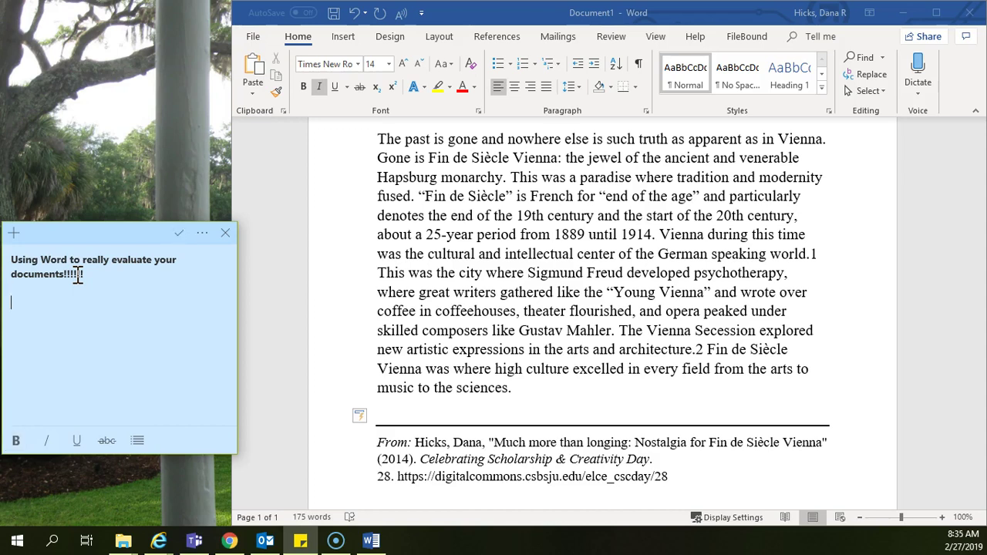
pyautogui.hotkey('ctrl', 'b')
pyautogui.write("We'll use this excerpt from a paper I wrote in college!")
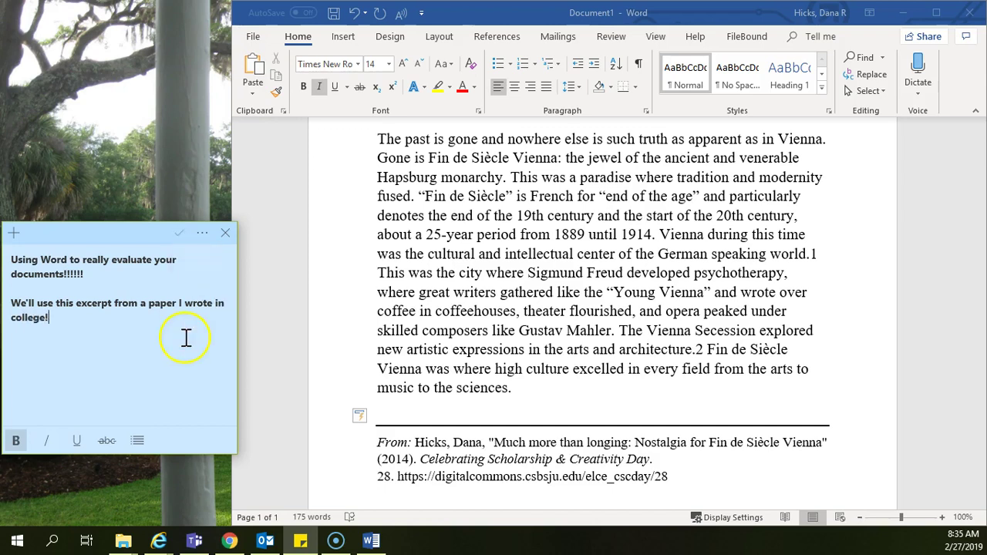
# Add a bold line about checking the whole first paragraph's reading level, ending '(HITS F7)'
pyautogui.press('Return')
pyautogui.press('Return')
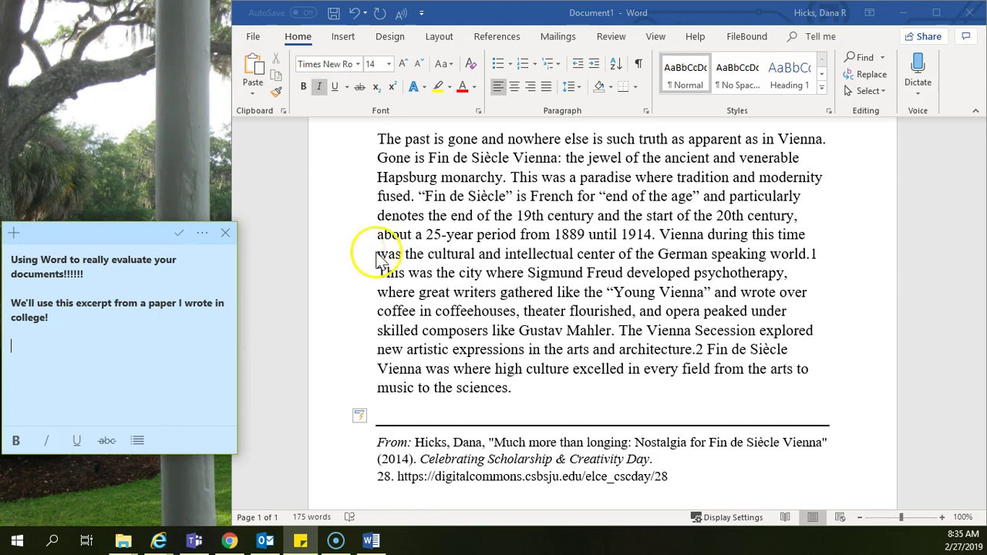
pyautogui.hotkey('ctrl', 'b')
pyautogui.write('First, le')
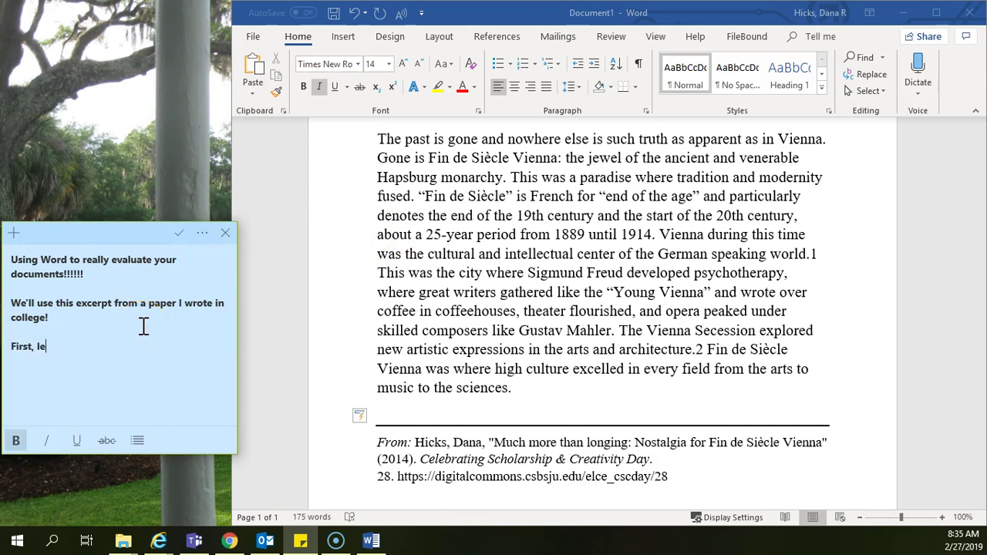
pyautogui.write("t's just look at the reading level of the whole first paragraph! ")
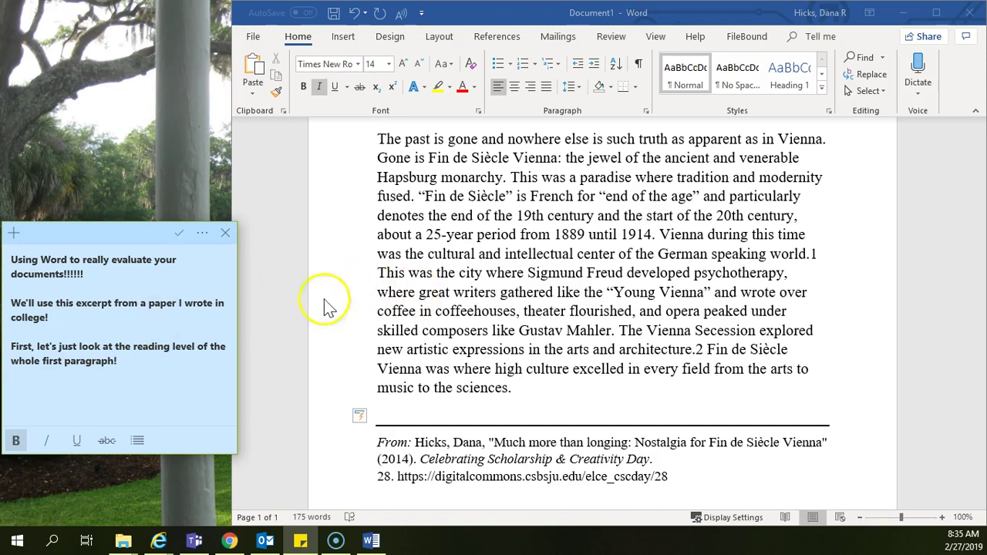
pyautogui.write('(')
pyautogui.write('HIST')
pyautogui.press('BackSpace')
pyautogui.press('BackSpace')
pyautogui.write('t')
pyautogui.press('BackSpace')
pyautogui.write('TS F7')
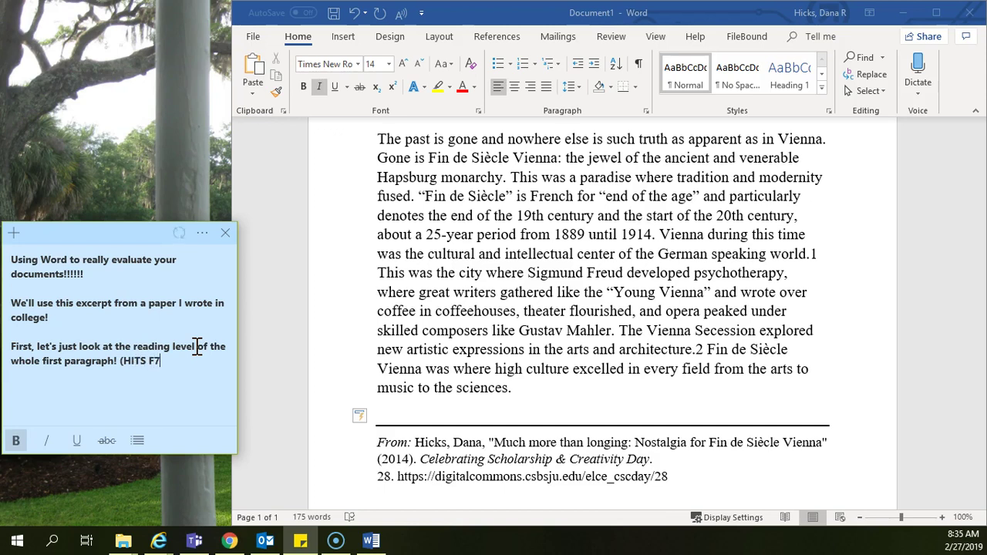
pyautogui.write(')')
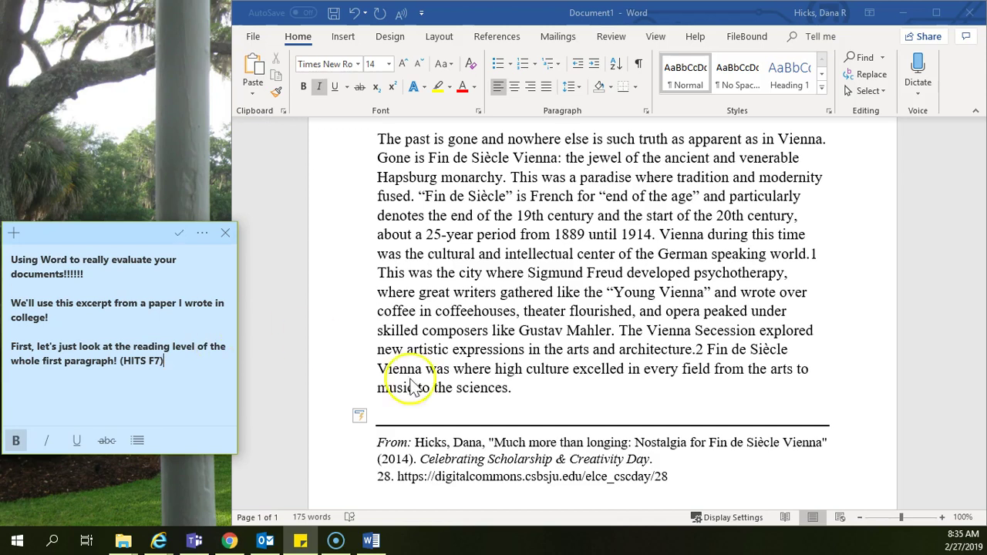
# Run Word's F7 check to display the excerpt's readability statistics
pyautogui.click(445, 330)
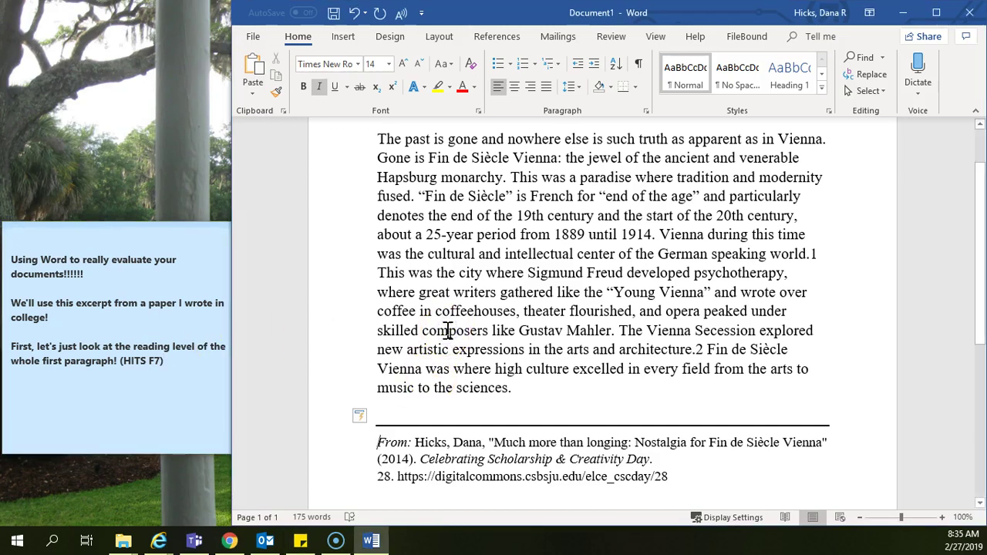
pyautogui.press('F7')
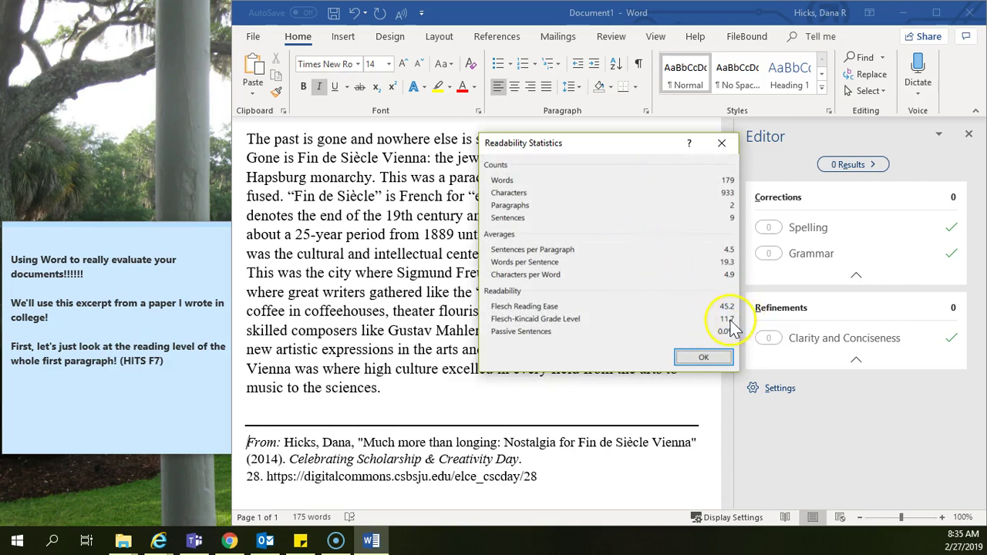
pyautogui.click(192, 370)
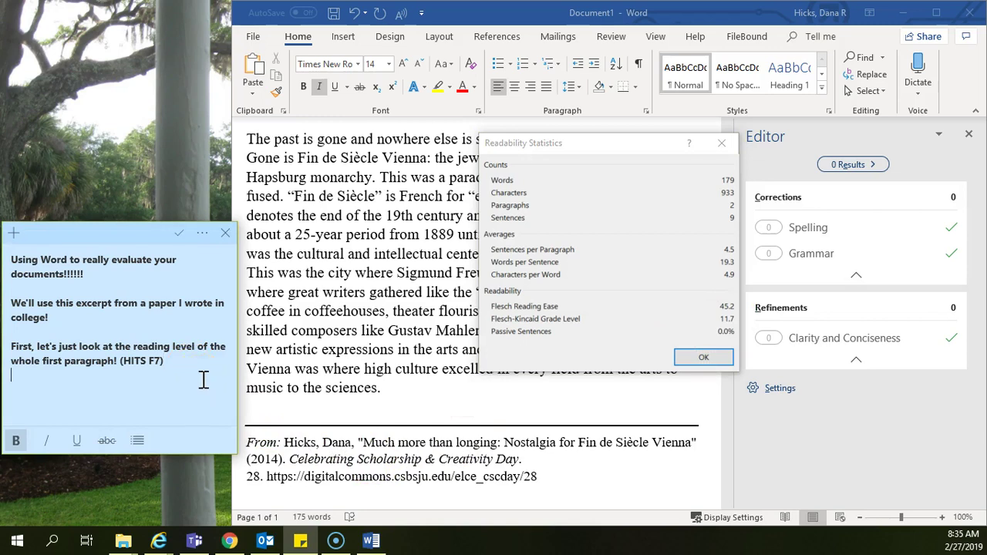
# Add a bold note line reporting the 11.7 Flesch-Kincaid level as an '11th Grade one'
pyautogui.press('Return')
pyautogui.hotkey('ctrl', 'b')
pyautogui.write('You can see it reads at a 11.7 level on the Flesch-Kincaid Grade Level.')
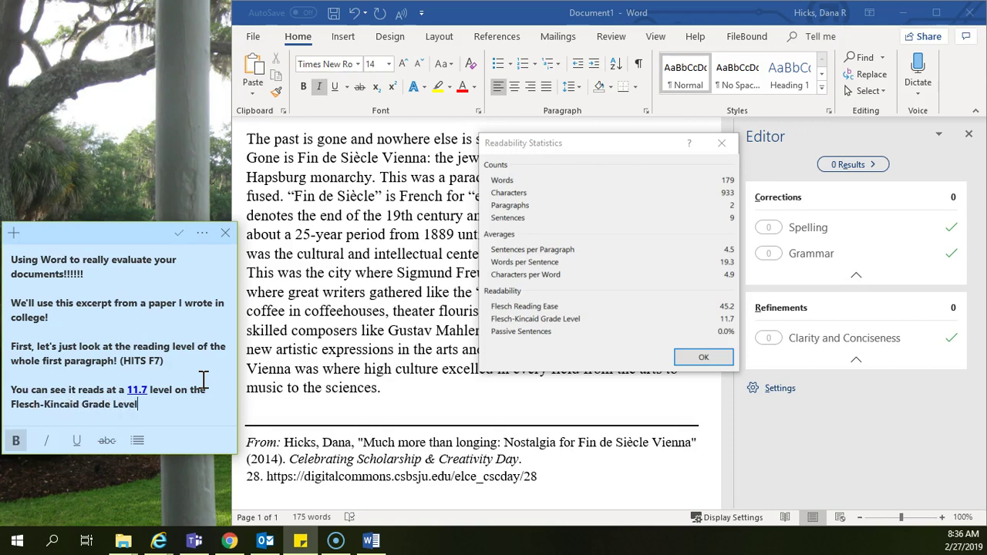
pyautogui.write(' So it')
pyautogui.write("'s a")
pyautogui.write(' "11')
pyautogui.write('yh')
pyautogui.press('BackSpace')
pyautogui.press('BackSpace')
pyautogui.press('BackSpace')
pyautogui.write('yh')
pyautogui.press('BackSpace')
pyautogui.press('BackSpace')
pyautogui.press('BackSpace')
pyautogui.write('th Grad')
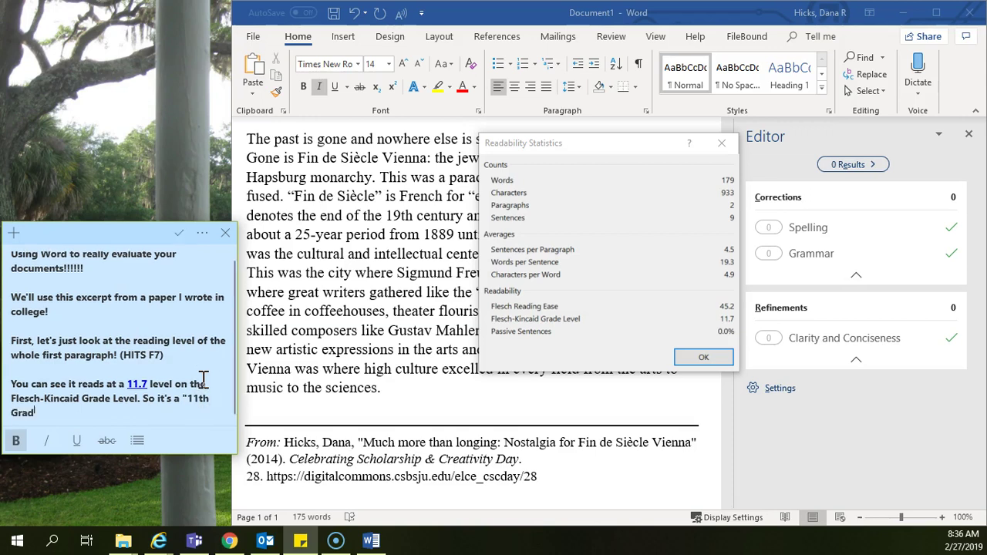
pyautogui.write('e one.')
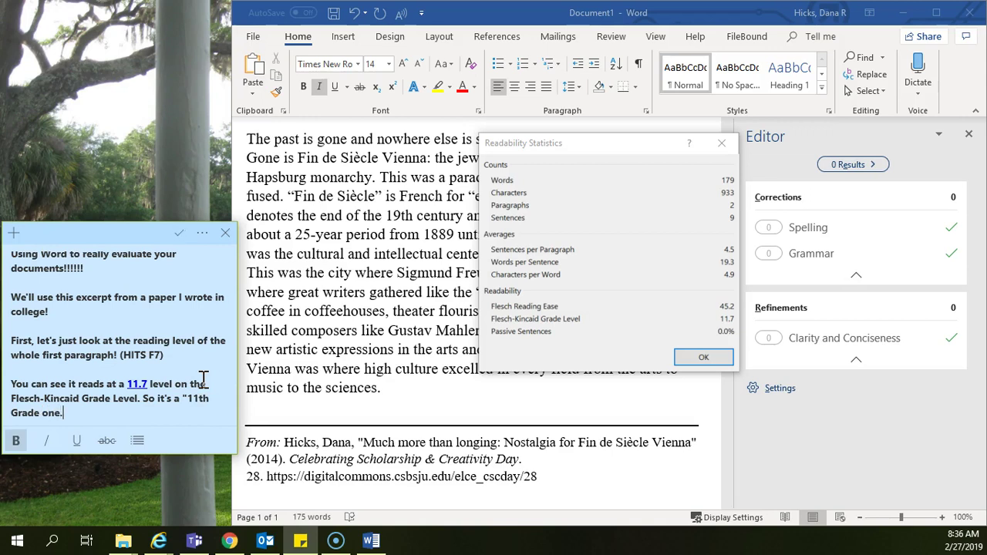
pyautogui.write('"')
pyautogui.press('Return')
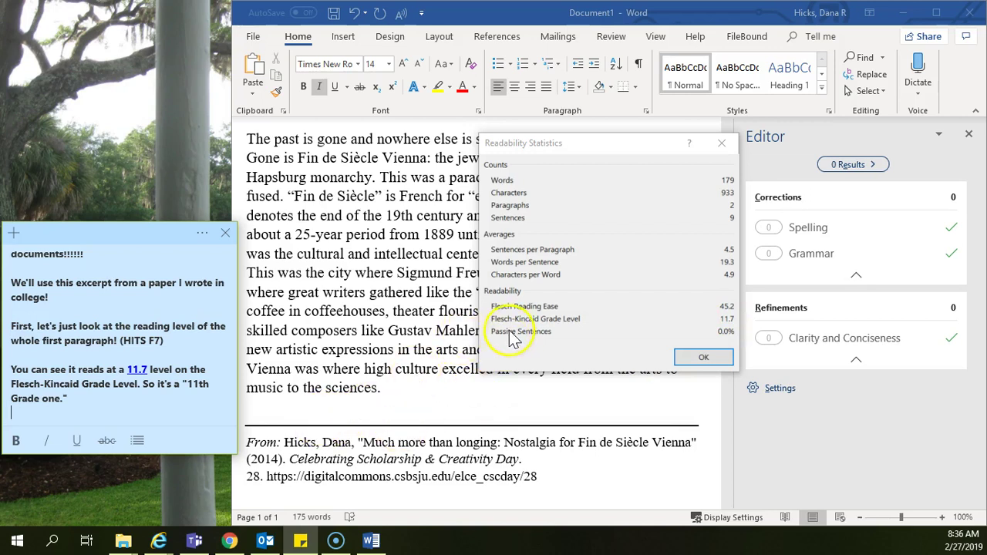
# Dismiss Readability Statistics and add the note line 'The calcuator looks at things like...'
pyautogui.click(703, 357)
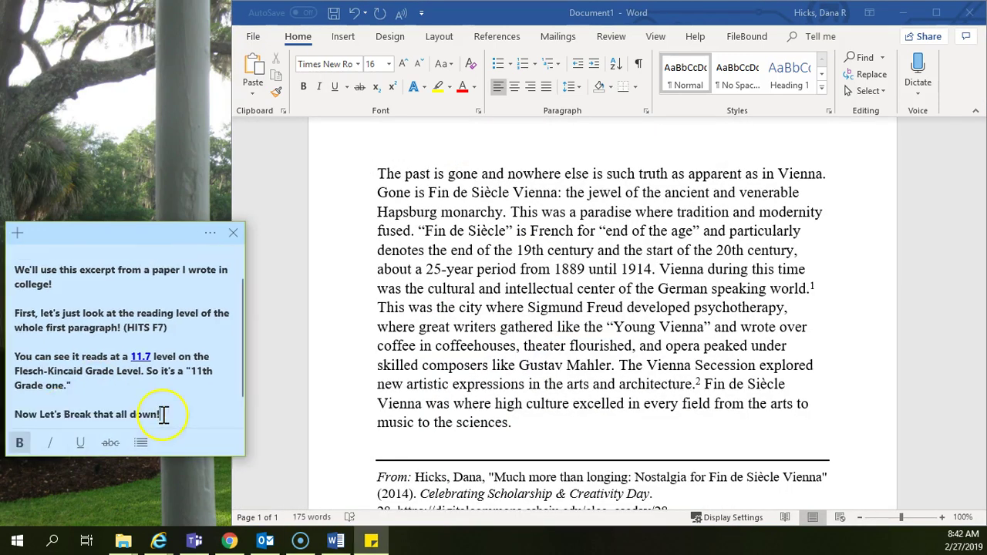
pyautogui.press('Return')
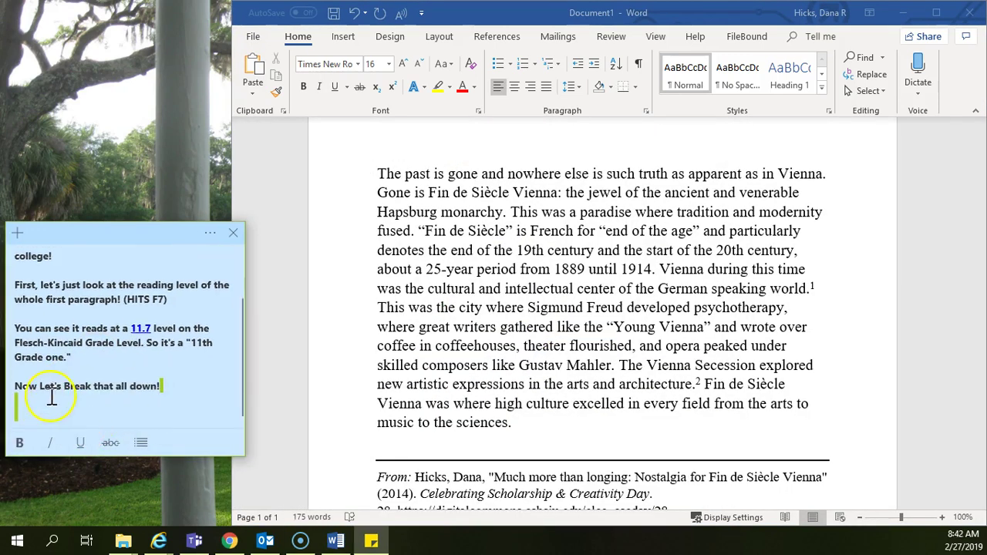
pyautogui.click(52, 386)
pyautogui.click(186, 398)
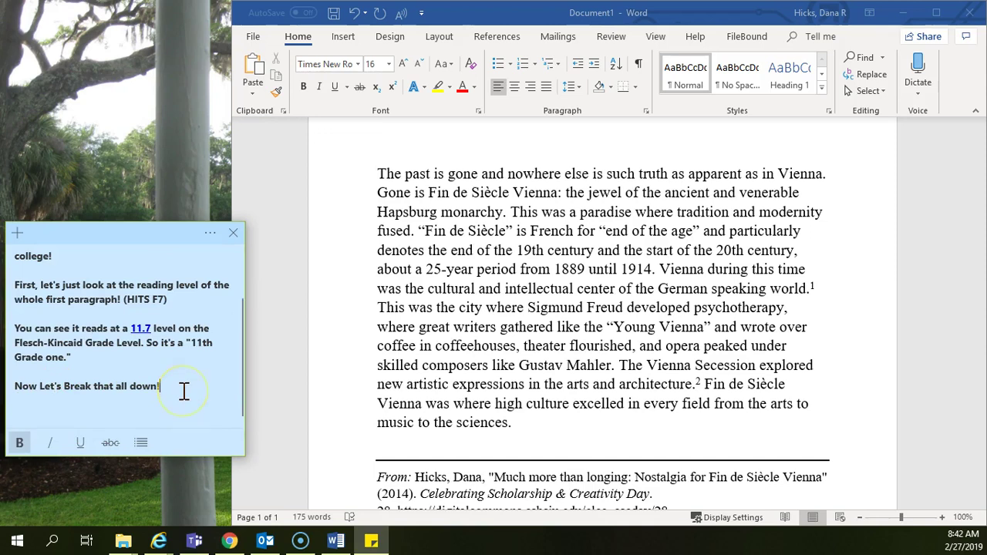
pyautogui.press('Return')
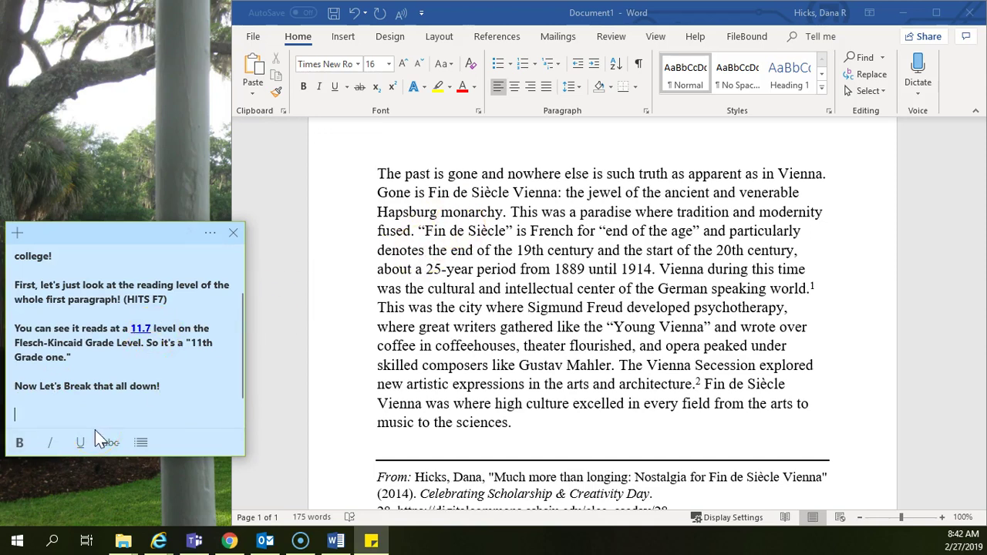
pyautogui.write('The calcua')
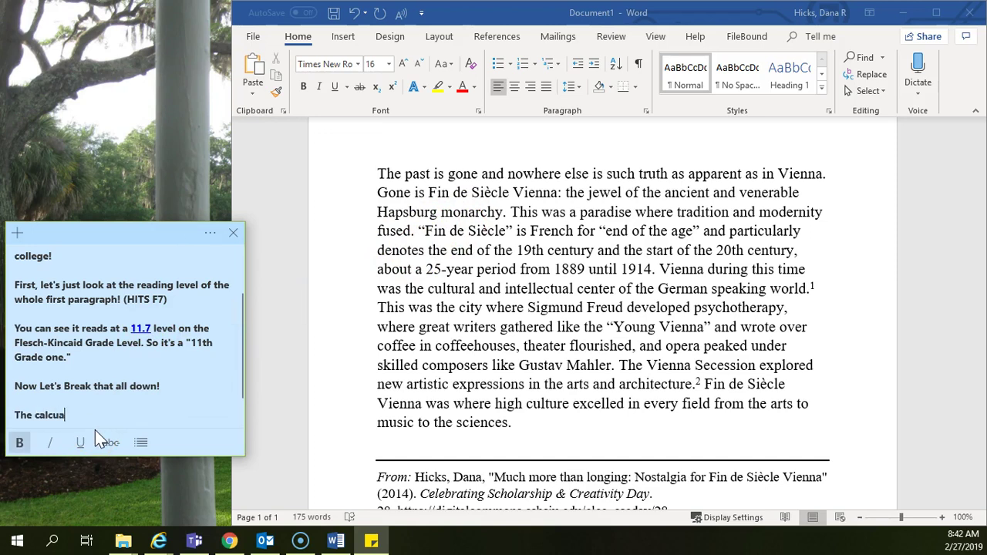
pyautogui.write('tor looks at things like...')
# Start a bulleted list with the factor 'How long sentences are.'
pyautogui.press('Return')
pyautogui.click(140, 442)
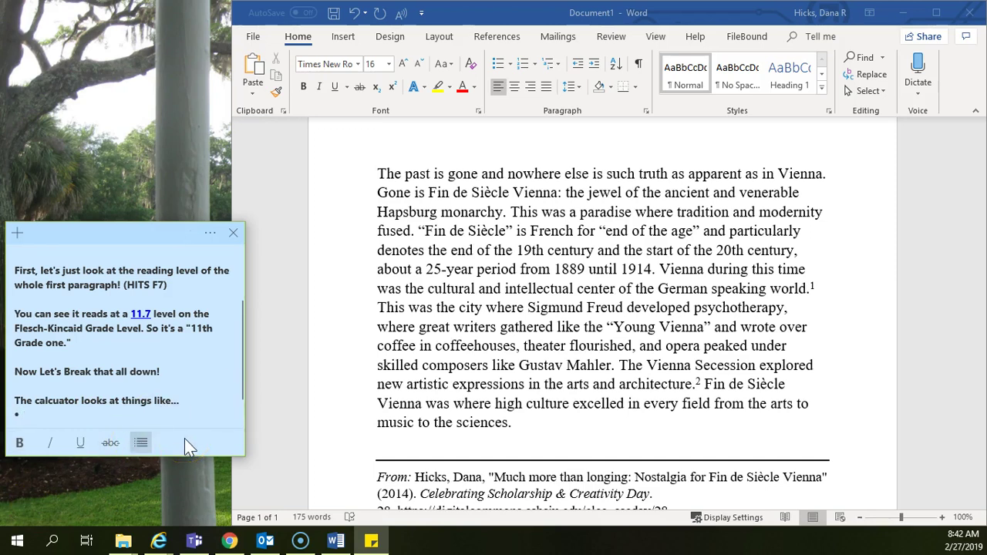
pyautogui.write('How long sentences are..')
pyautogui.press('BackSpace')
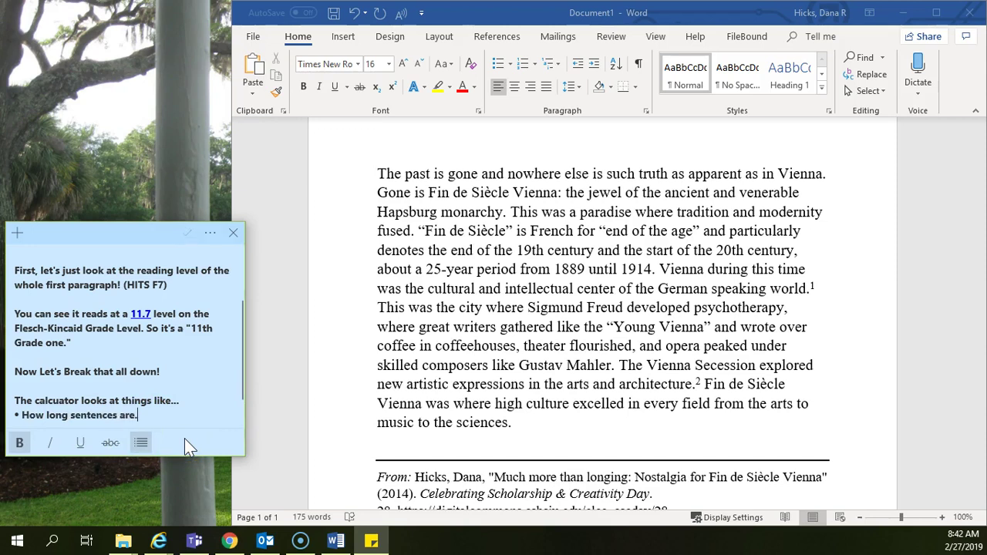
pyautogui.press('BackSpace')
pyautogui.press('Return')
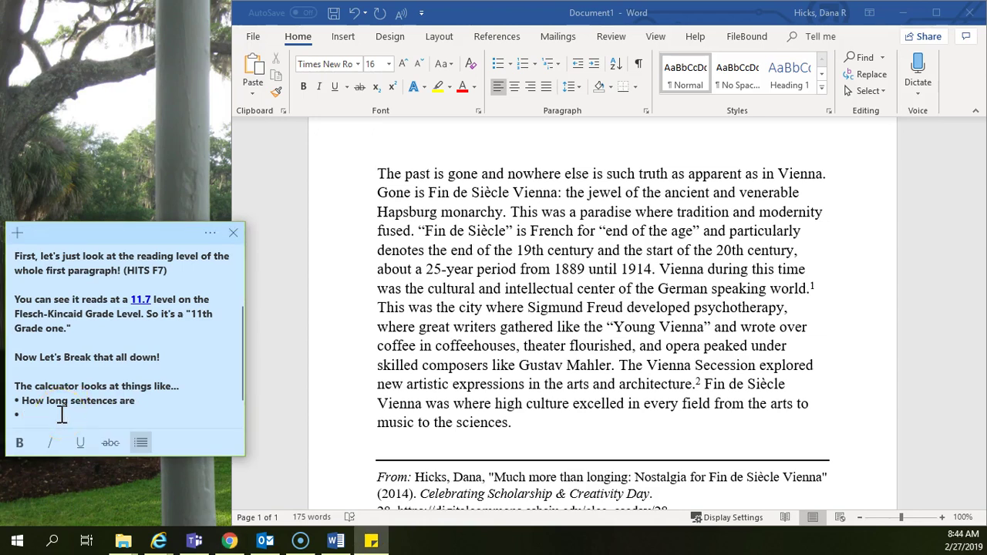
# Add a second bullet on word complexity (mostly syllable count), then a blank line
pyautogui.write('And the complexity of the words iused')
pyautogui.press('BackSpace')
pyautogui.write('(ms')
pyautogui.write('ostly s')
pyautogui.write('ylla')
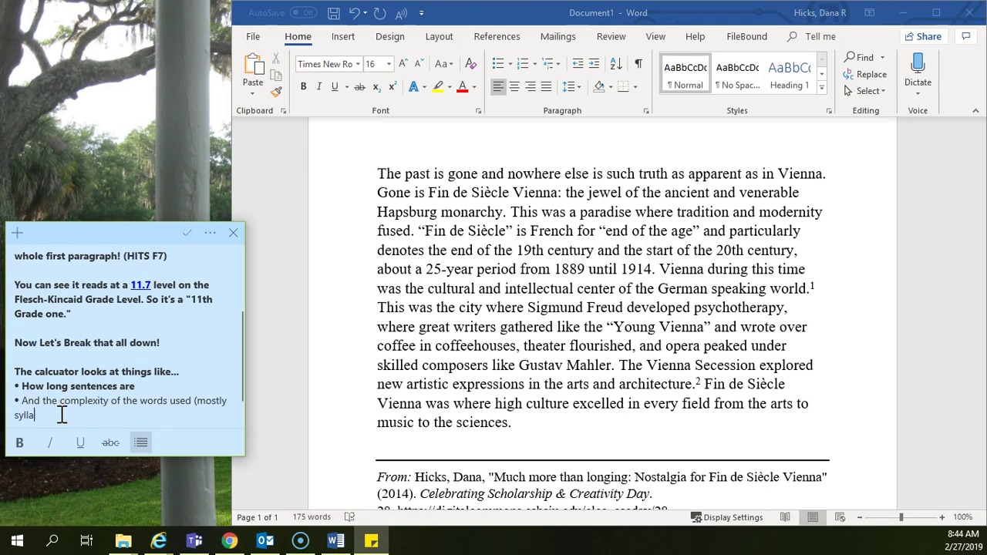
pyautogui.write('le count.')
pyautogui.press('Return')
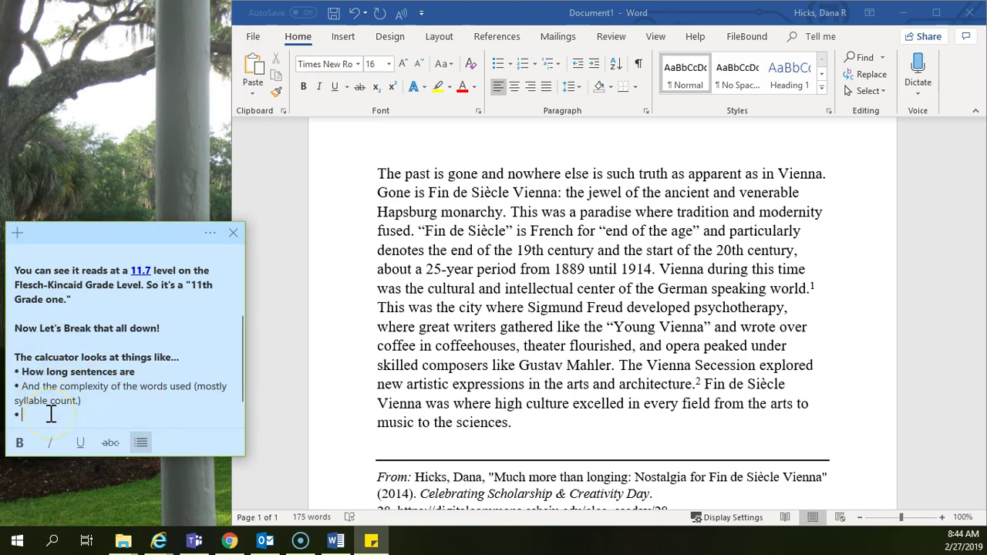
pyautogui.write('k')
pyautogui.write('Now this document i')
pyautogui.press('BackSpace')
pyautogui.press('BackSpace')
pyautogui.press('BackSpace')
pyautogui.press('BackSpace')
pyautogui.press('BackSpace')
pyautogui.press('BackSpace')
pyautogui.press('BackSpace')
pyautogui.press('BackSpace')
pyautogui.press('BackSpace')
pyautogui.press('Return')
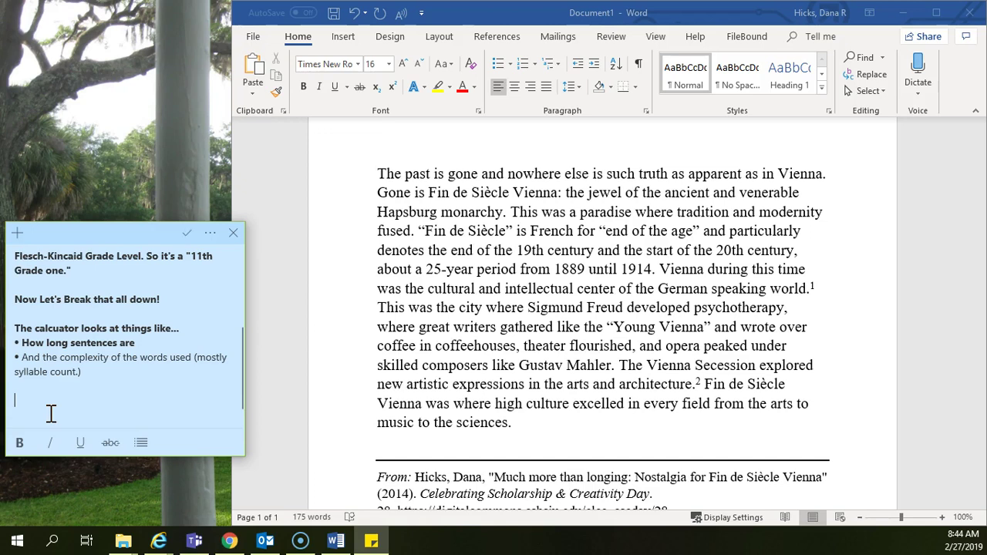
# Write the bold sentence blaming the document's complexity on sentence length and its words
pyautogui.hotkey('ctrl', 'b')
pyautogui.write('Now this document is a bit more complicated due to i')
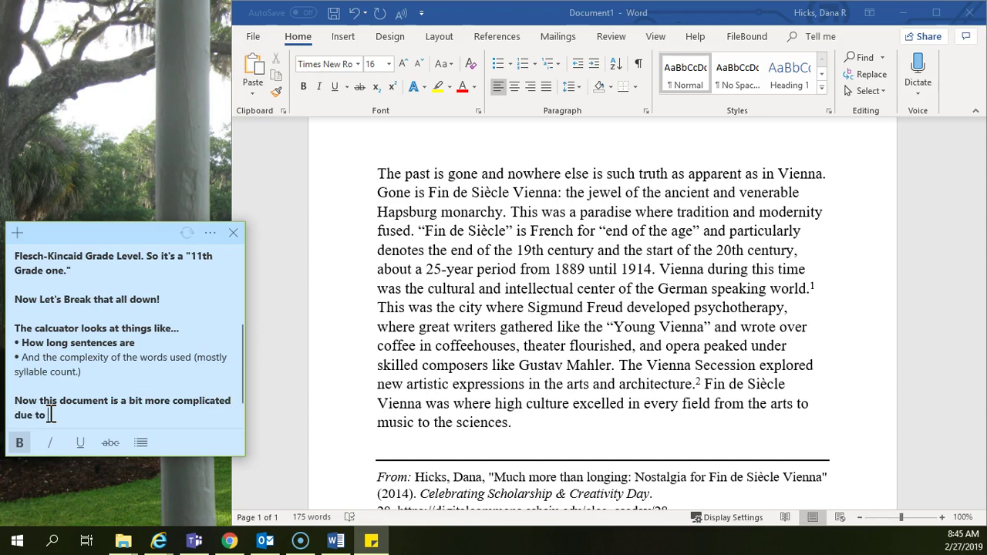
pyautogui.write('ts ')
pyautogui.write('sentence lenght')
pyautogui.press('BackSpace')
pyautogui.press('BackSpace')
pyautogui.press('BackSpace')
pyautogui.write('th and that some of the words are bigger.')
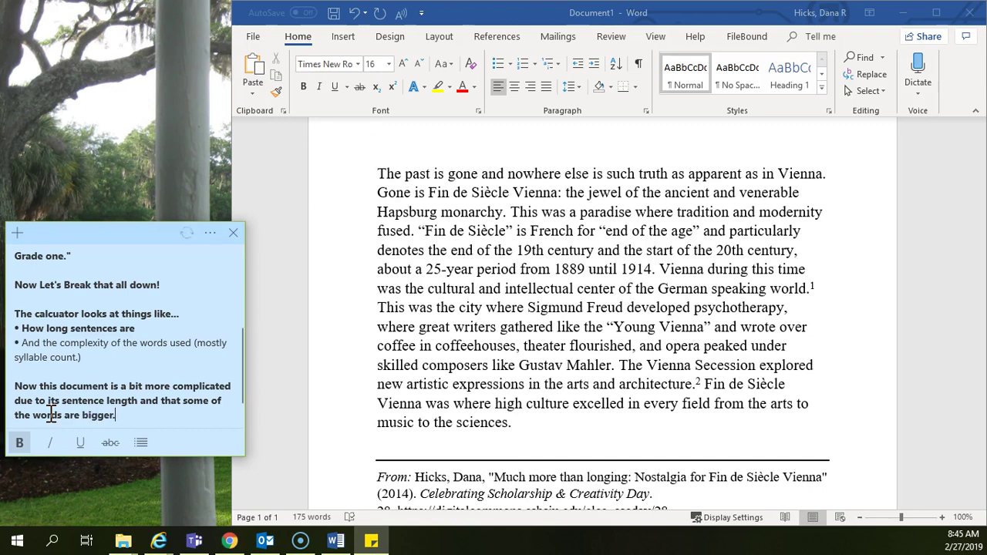
pyautogui.press('Return')
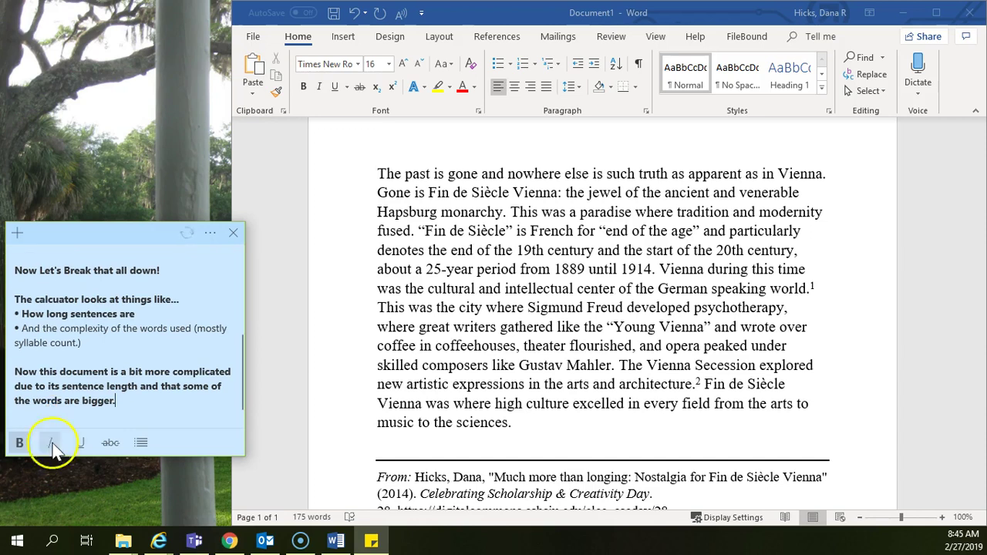
# Highlight Hapsburg, intellectual, psychotherapy, Secession and expressions, then reshow the readability statistics
pyautogui.hotkey('alt', 'Tab')
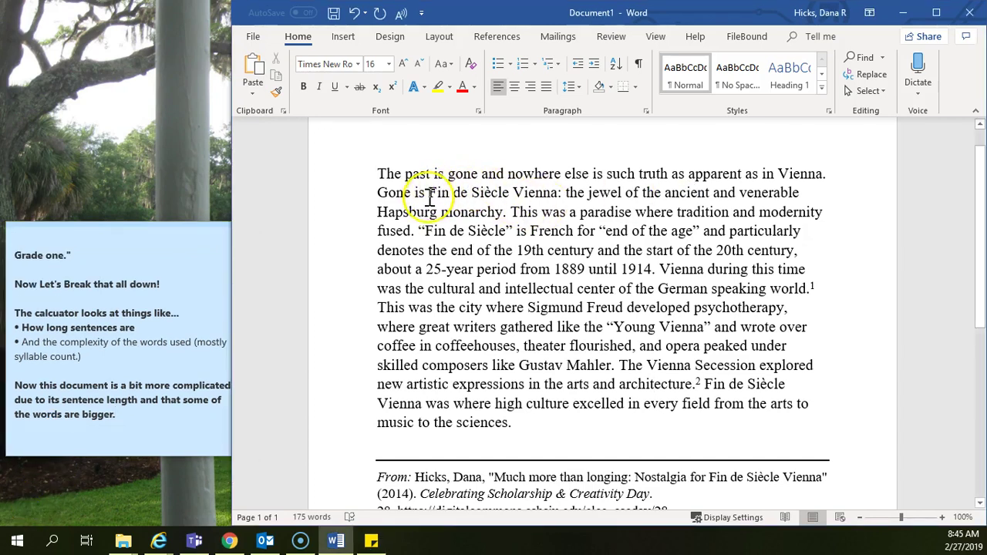
pyautogui.doubleClick(394, 215)
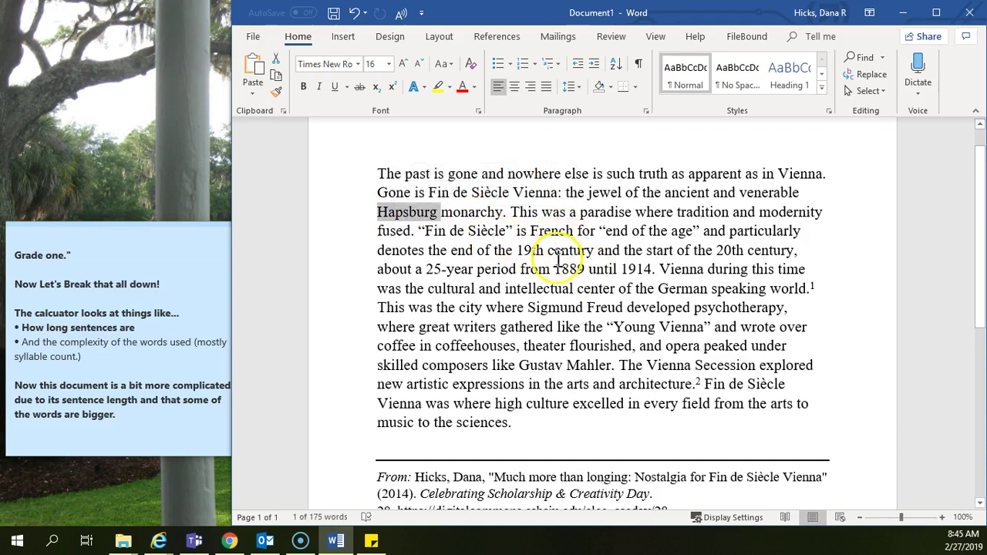
pyautogui.doubleClick(549, 288)
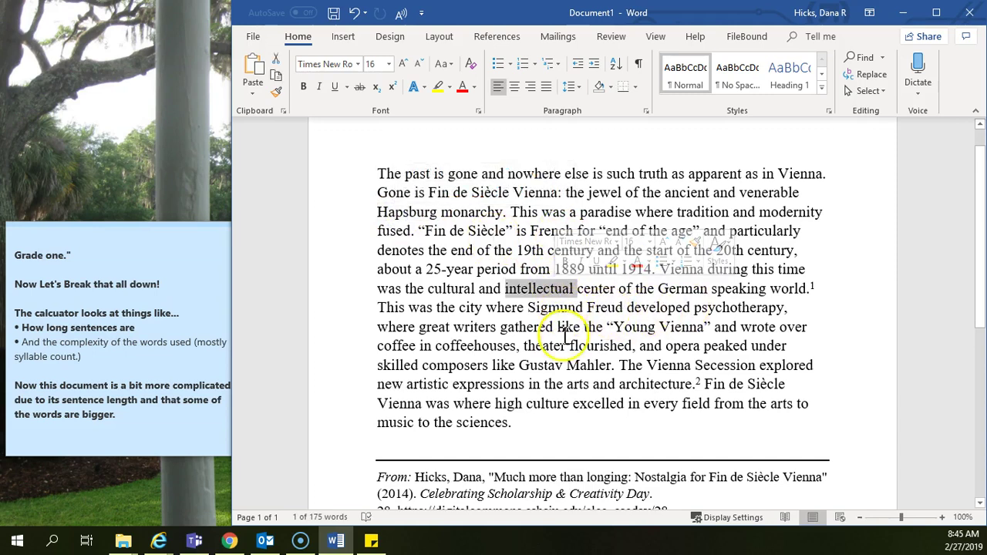
pyautogui.doubleClick(745, 309)
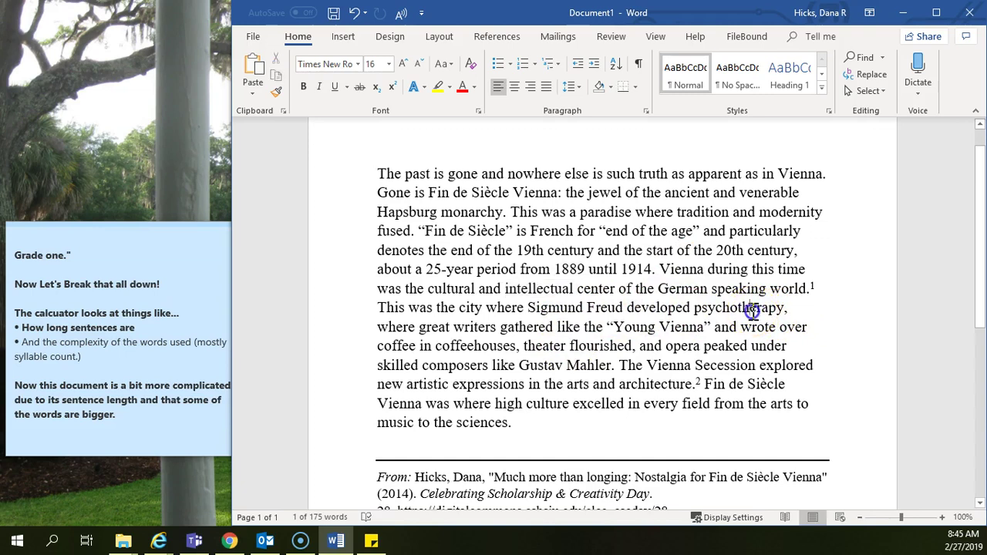
pyautogui.doubleClick(724, 366)
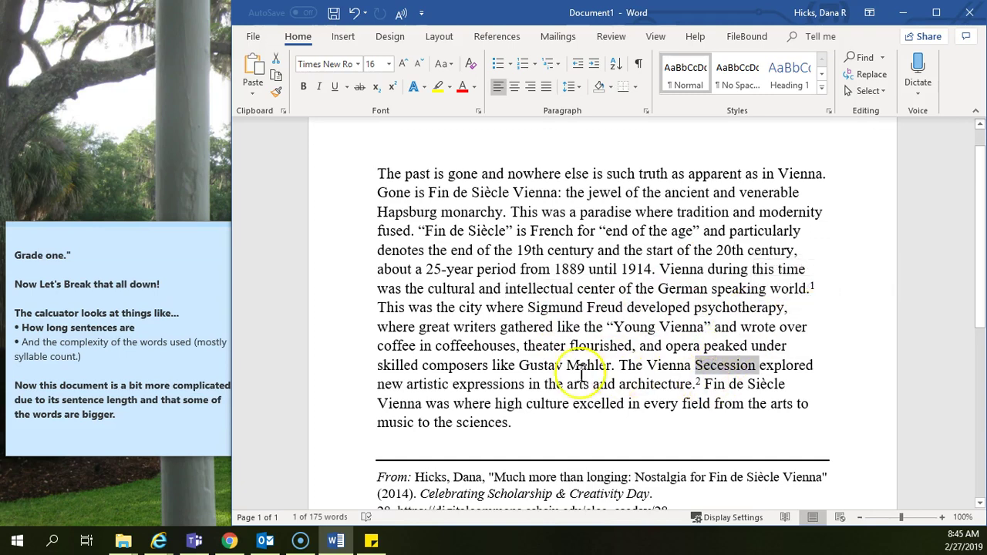
pyautogui.doubleClick(505, 386)
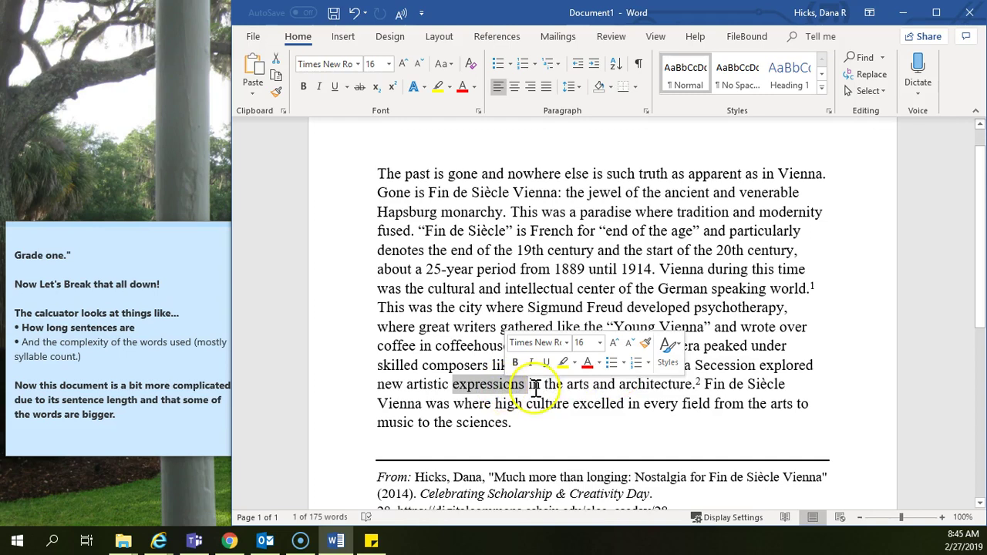
pyautogui.click(532, 387)
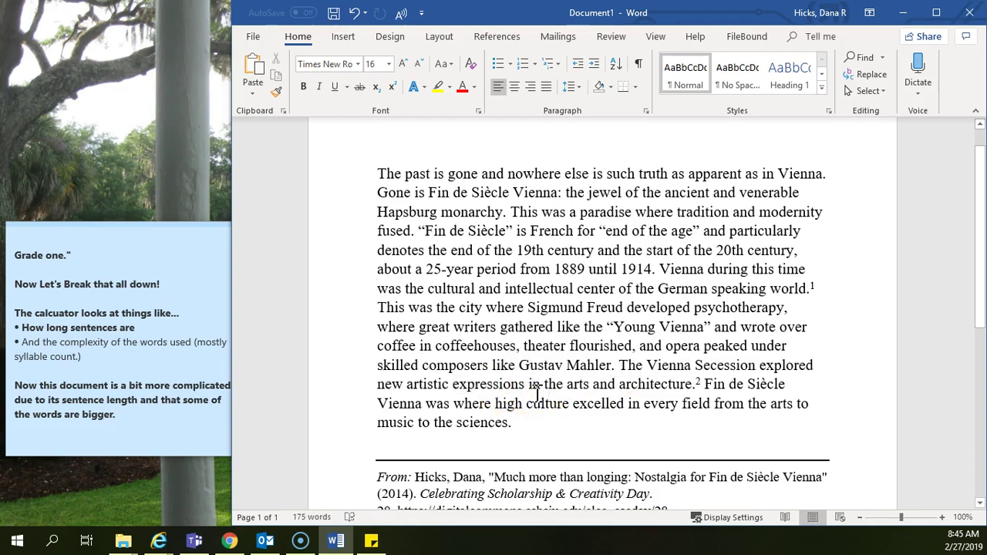
pyautogui.press('F7')
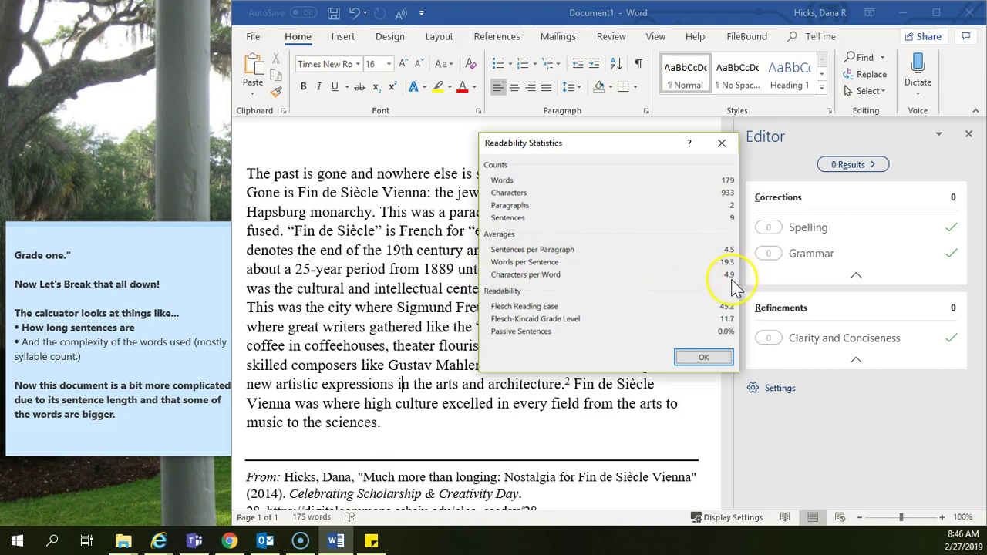
# Close the readability results and check-complete message, then return to the sticky note
pyautogui.click(704, 358)
pyautogui.click(502, 314)
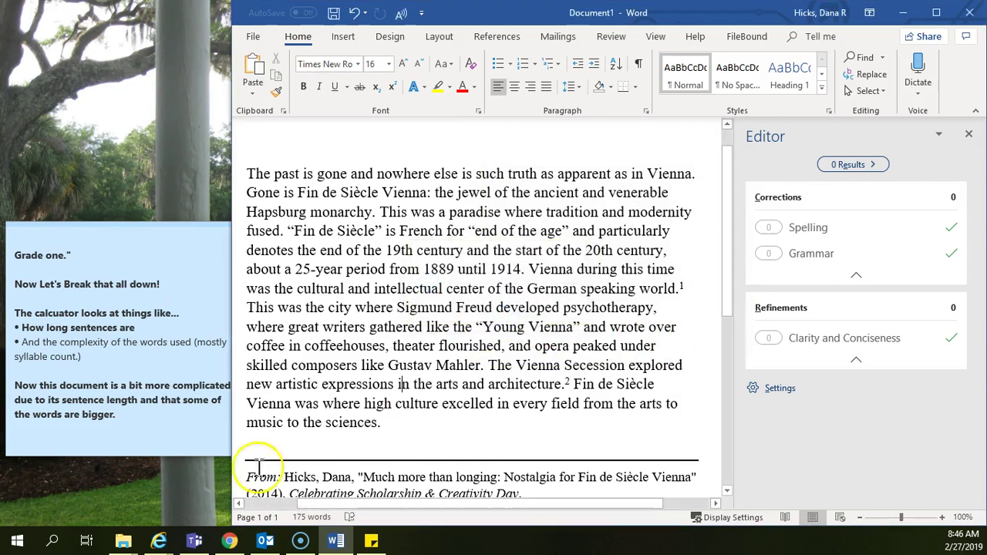
pyautogui.click(28, 403)
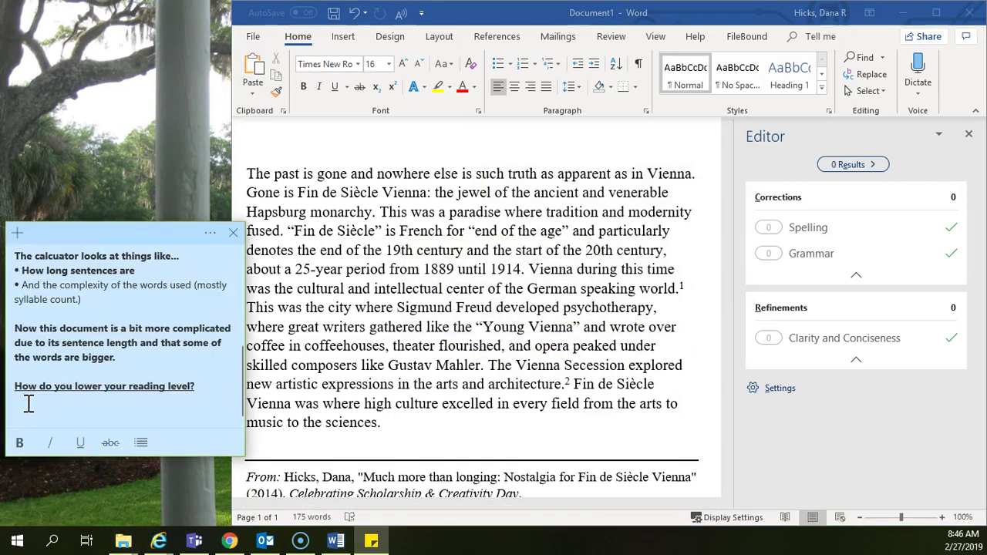